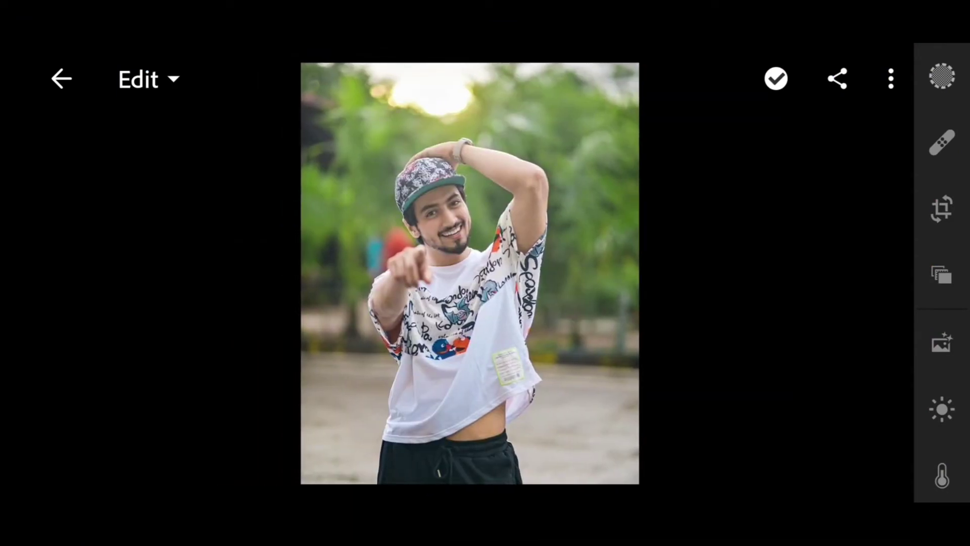
Set Light: Highlights -100, Shadows 14, Blacks -10, Whites 10, Contrast 24
left_click(942, 410)
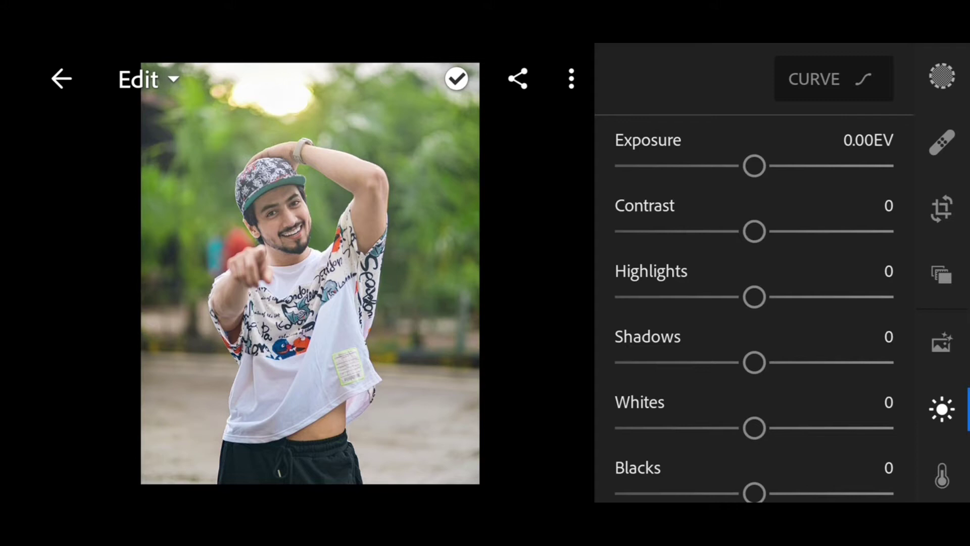
left_click_drag(754, 298, 614, 297)
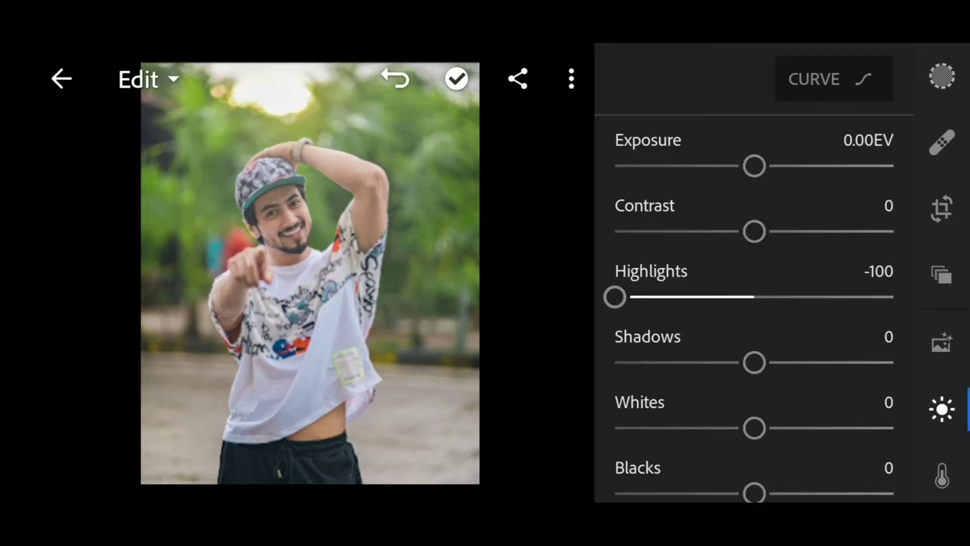
left_click_drag(754, 363, 773, 363)
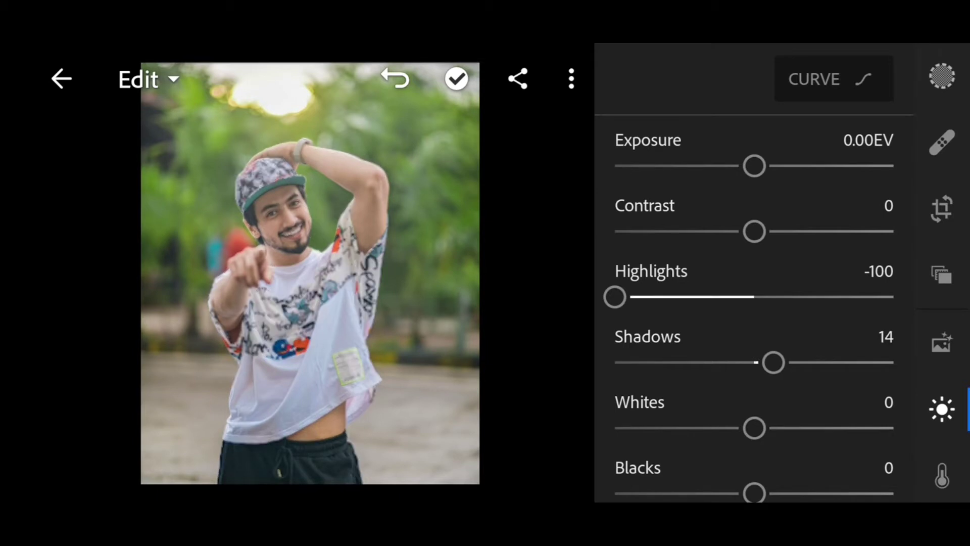
scroll(754, 303, "down", 1)
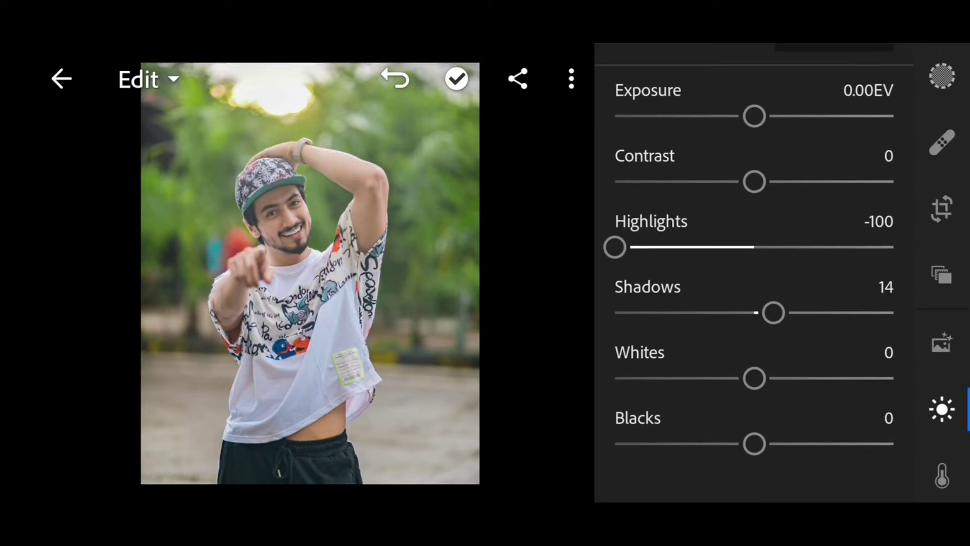
left_click_drag(754, 443, 740, 443)
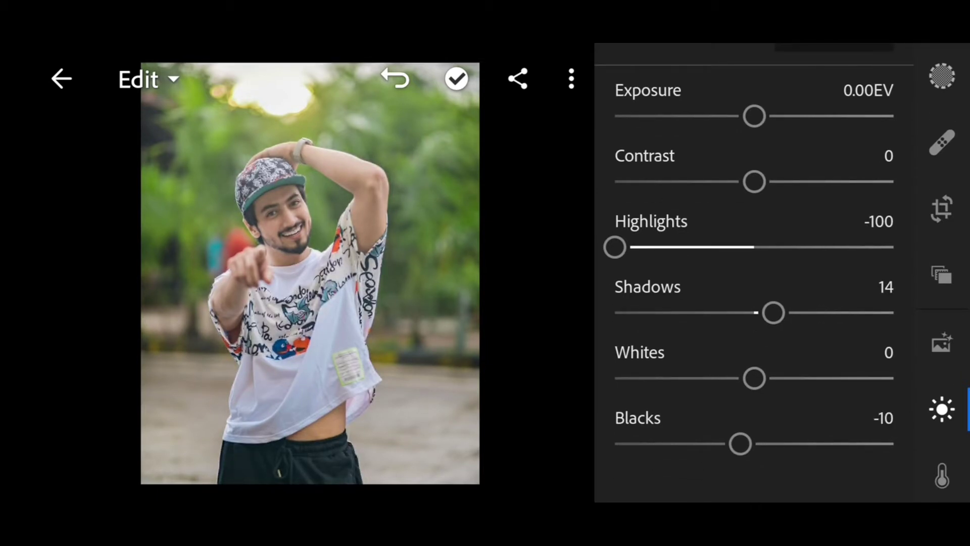
left_click_drag(754, 378, 767, 378)
scroll(755, 303, "up", 1)
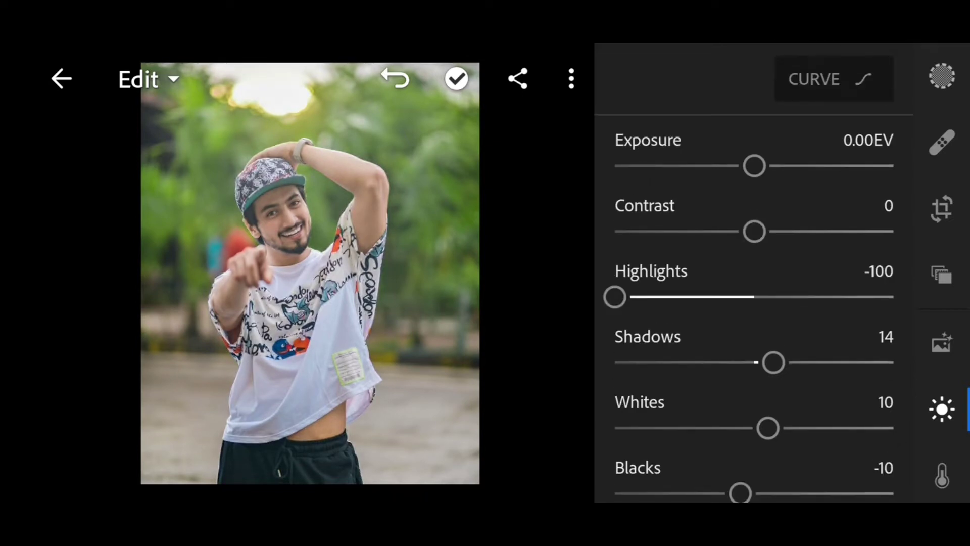
left_click_drag(754, 231, 785, 231)
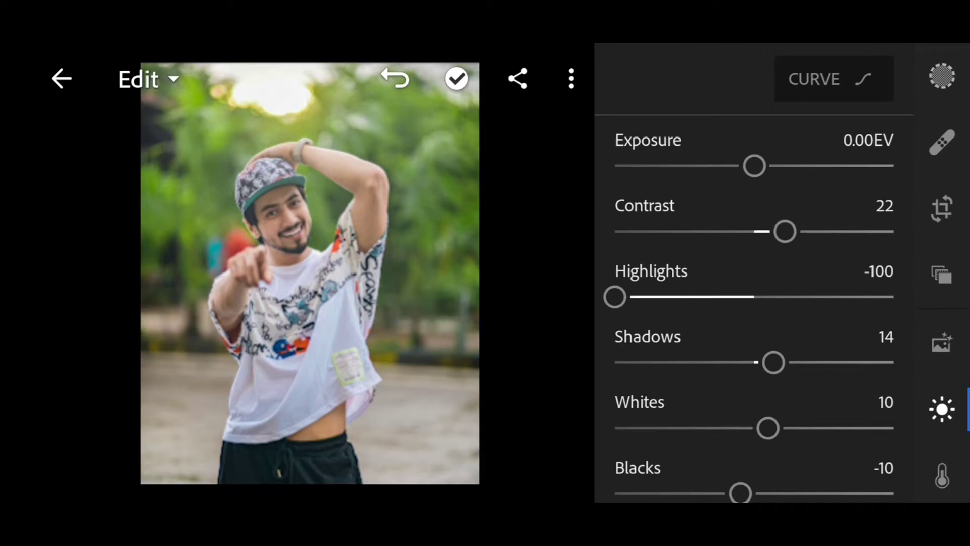
left_click_drag(785, 232, 788, 231)
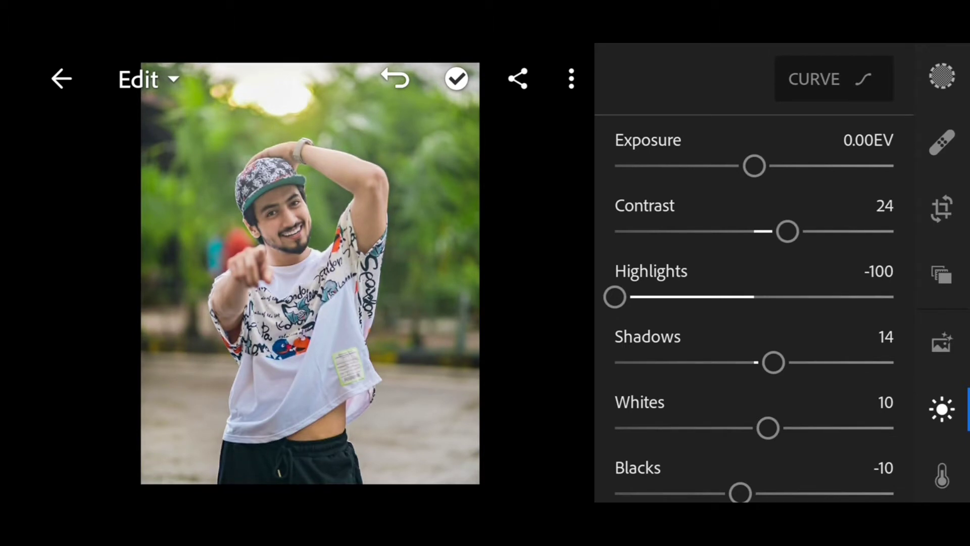
scroll(755, 303, "down", 1)
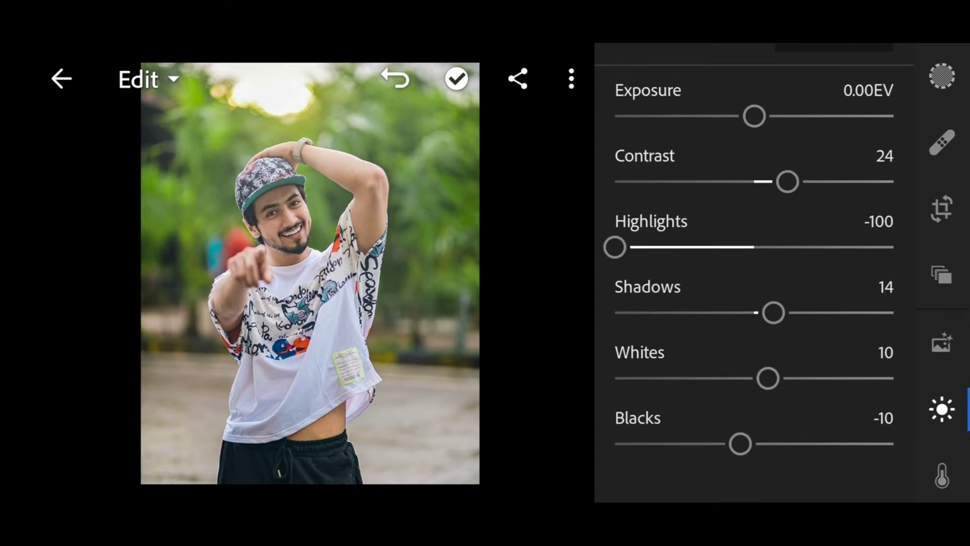
scroll(755, 304, "up", 1)
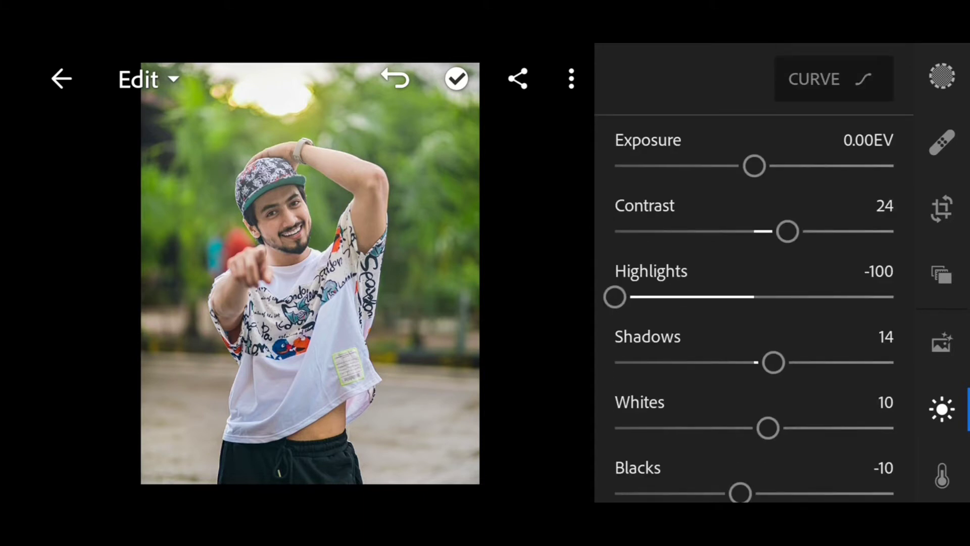
scroll(942, 304, "down", 1)
Set Color: Temp 8, Tint 6, Vibrance 20, and preview against the original
left_click(943, 392)
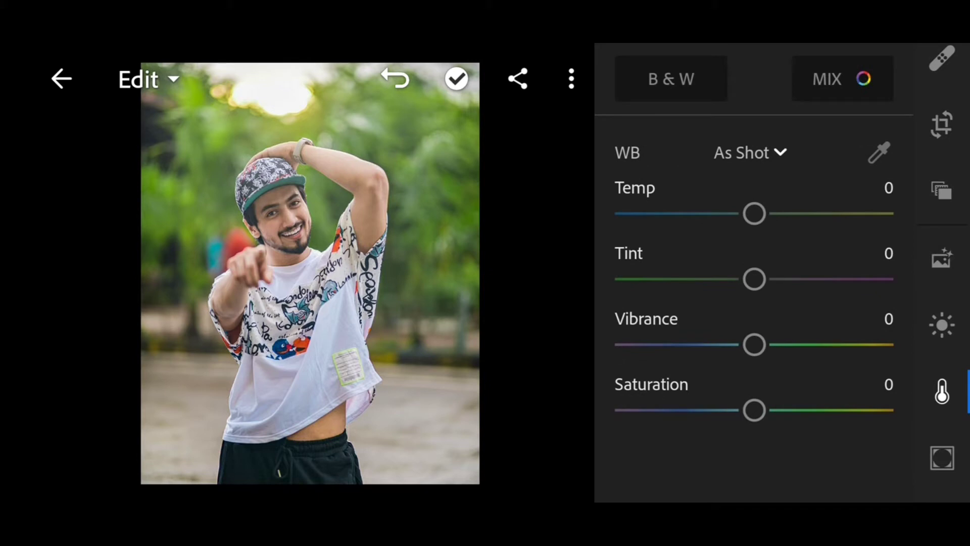
left_click_drag(755, 214, 765, 215)
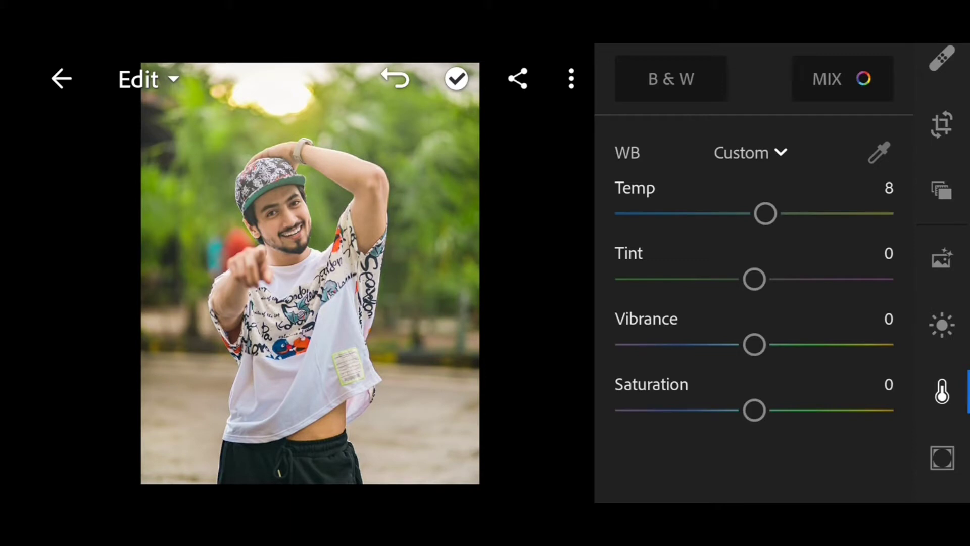
left_click_drag(755, 279, 763, 280)
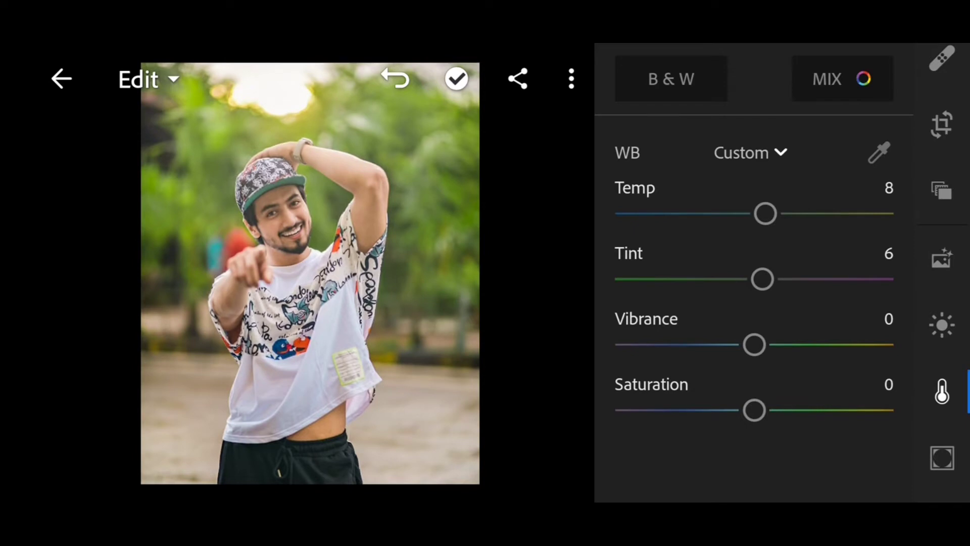
left_click_drag(754, 344, 778, 345)
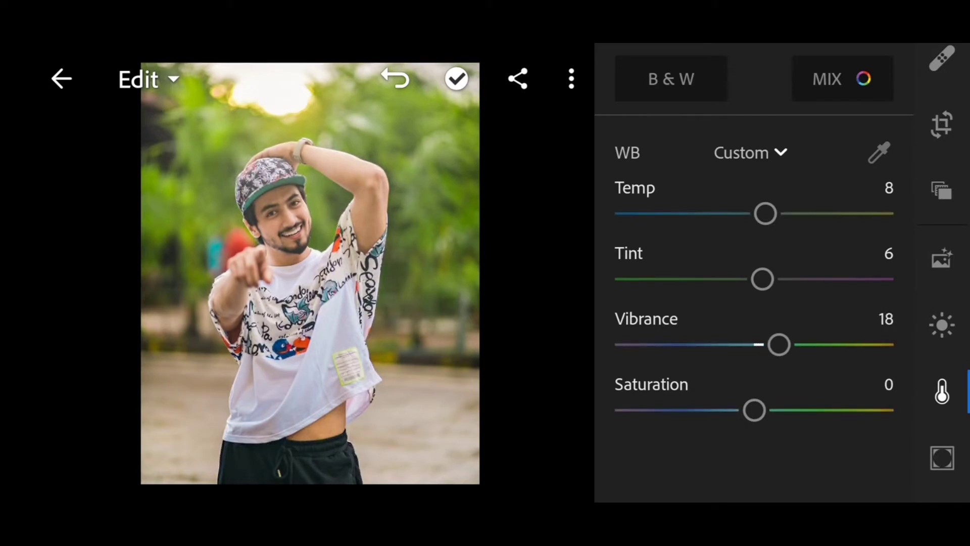
left_click_drag(779, 345, 782, 345)
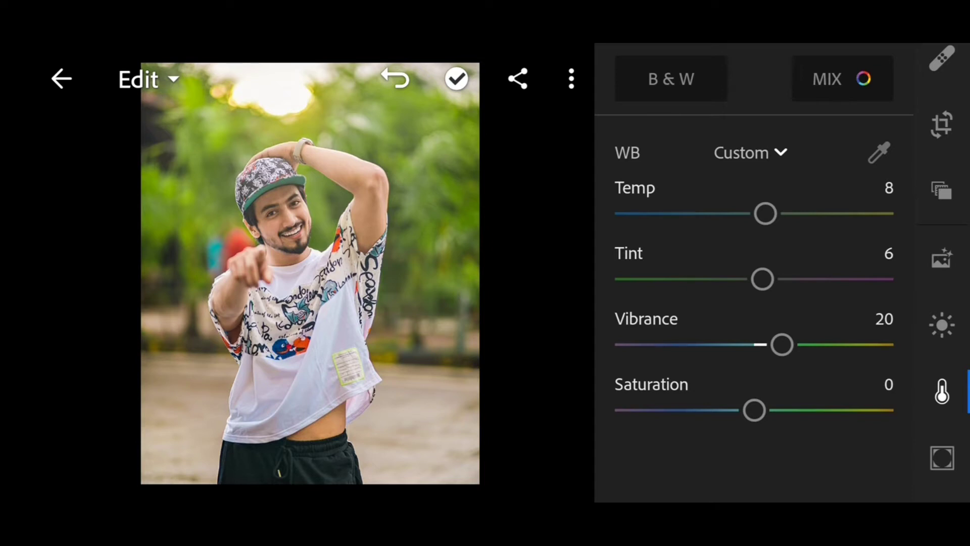
left_click(309, 273)
In Color Mix, boost red saturation, raise orange luminance to 20, and shift yellow and green hues down
left_click(842, 79)
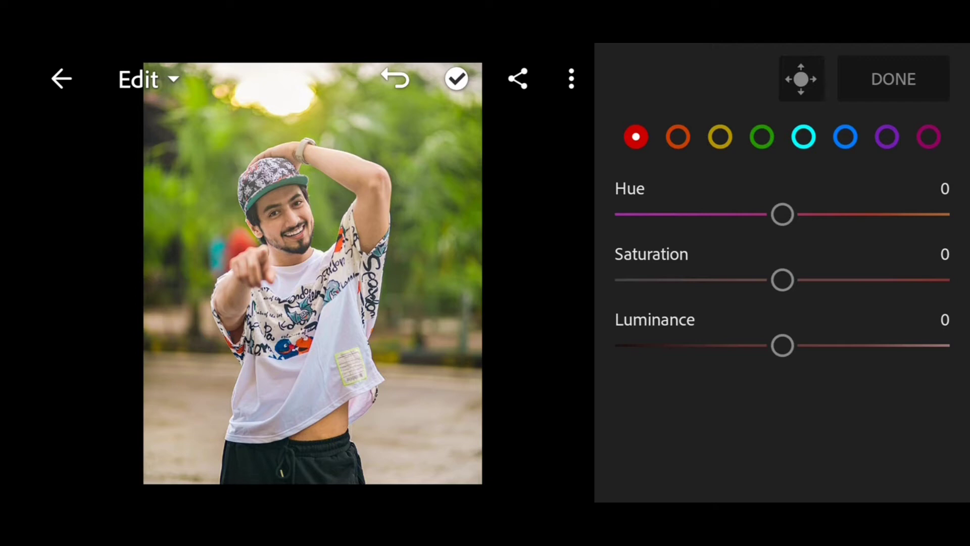
left_click_drag(782, 281, 833, 280)
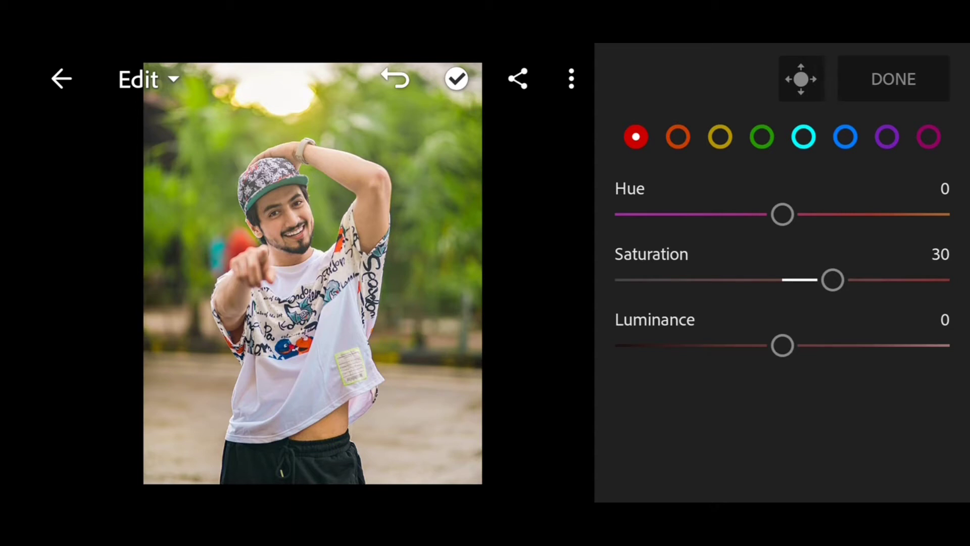
left_click(678, 137)
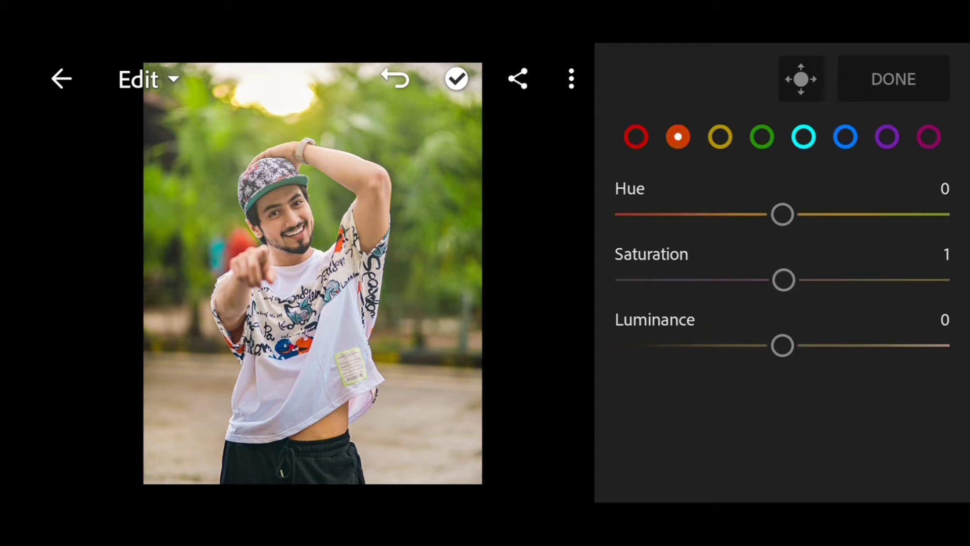
left_click_drag(782, 345, 819, 345)
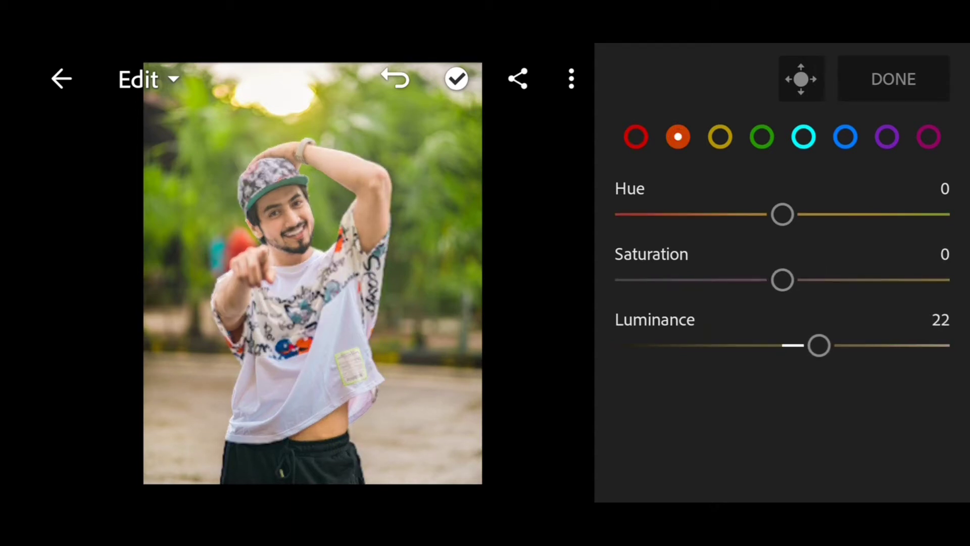
left_click_drag(818, 347, 816, 346)
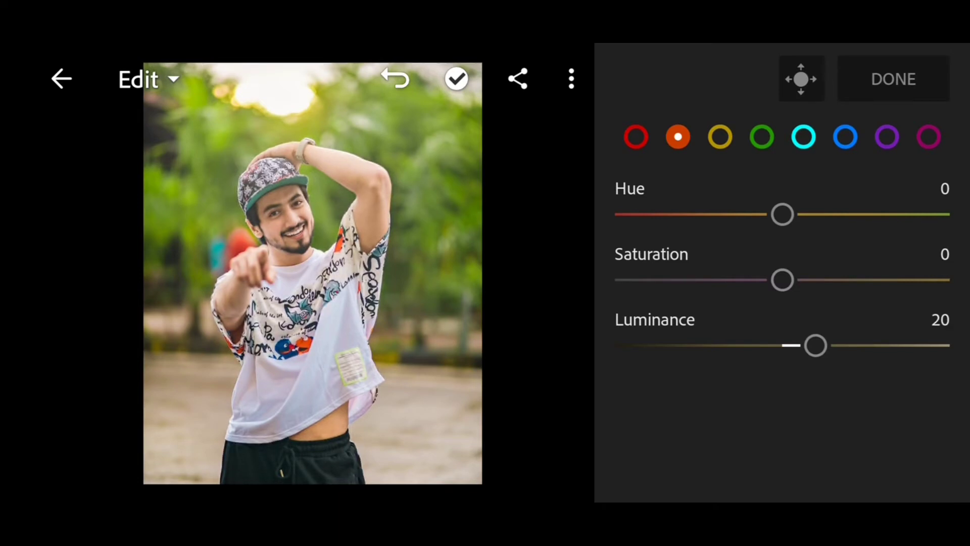
left_click(720, 136)
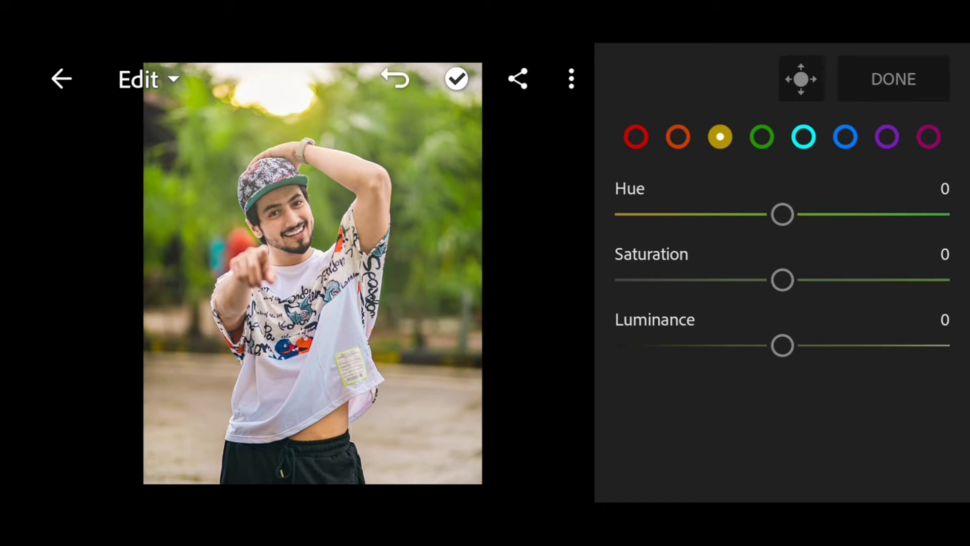
left_click_drag(783, 215, 698, 216)
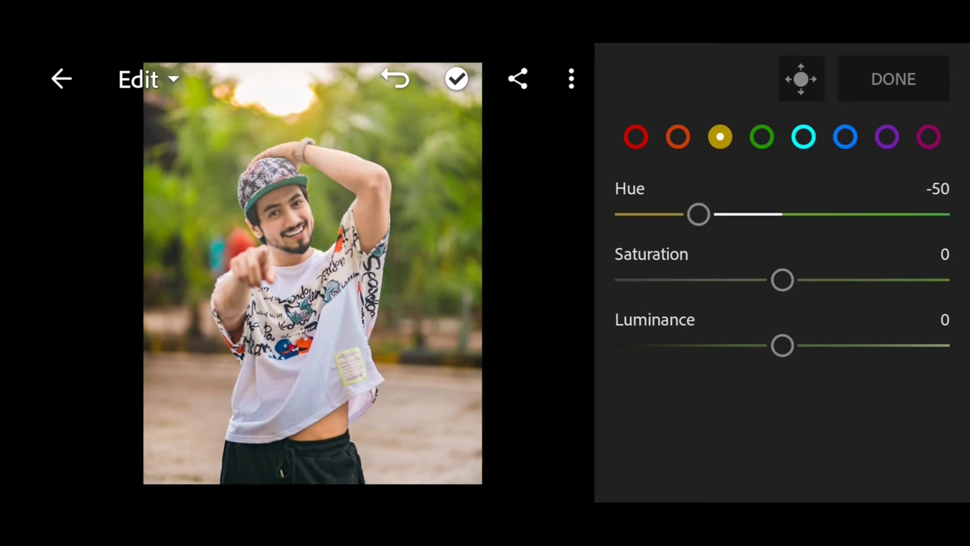
left_click(762, 136)
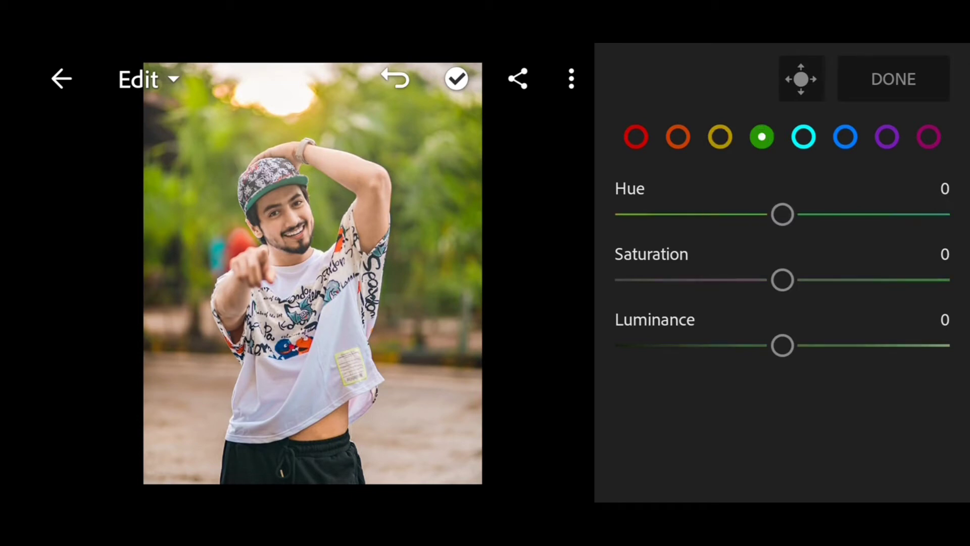
left_click_drag(782, 215, 681, 216)
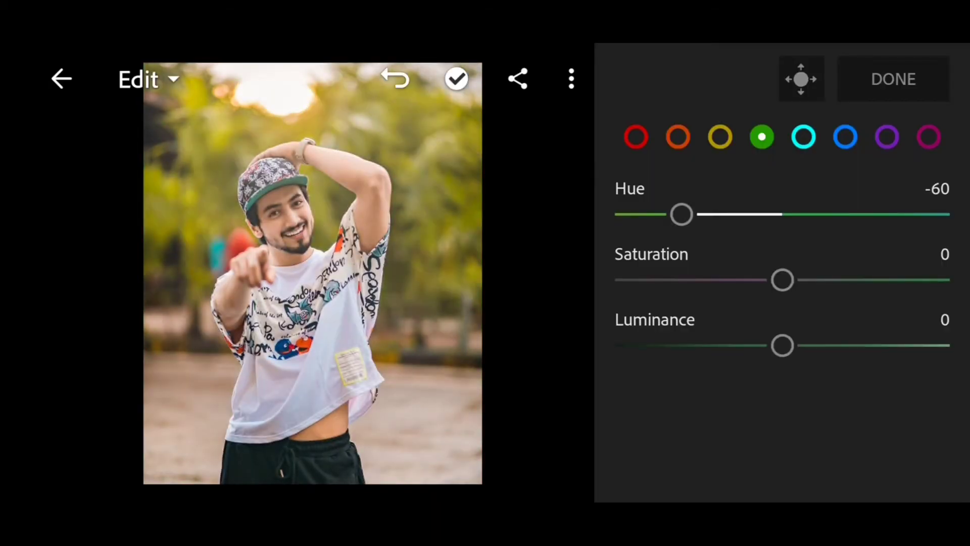
Push aqua and blue hues to -100 and boost blue saturation to +28
left_click(846, 136)
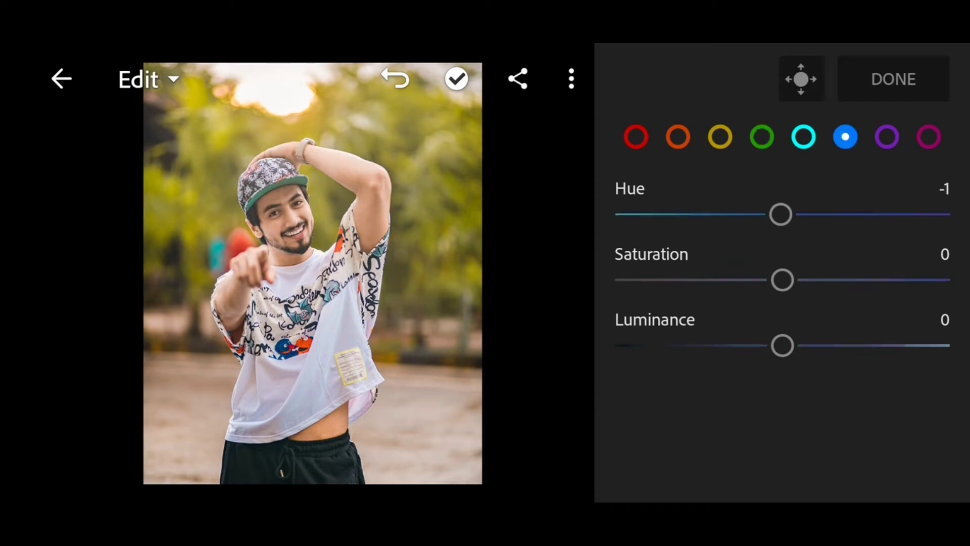
left_click(804, 137)
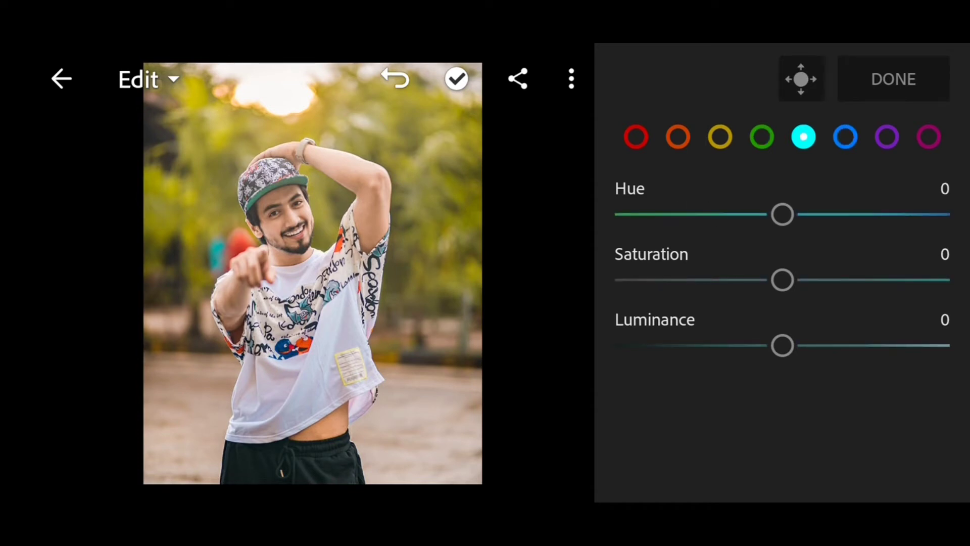
left_click_drag(783, 216, 623, 215)
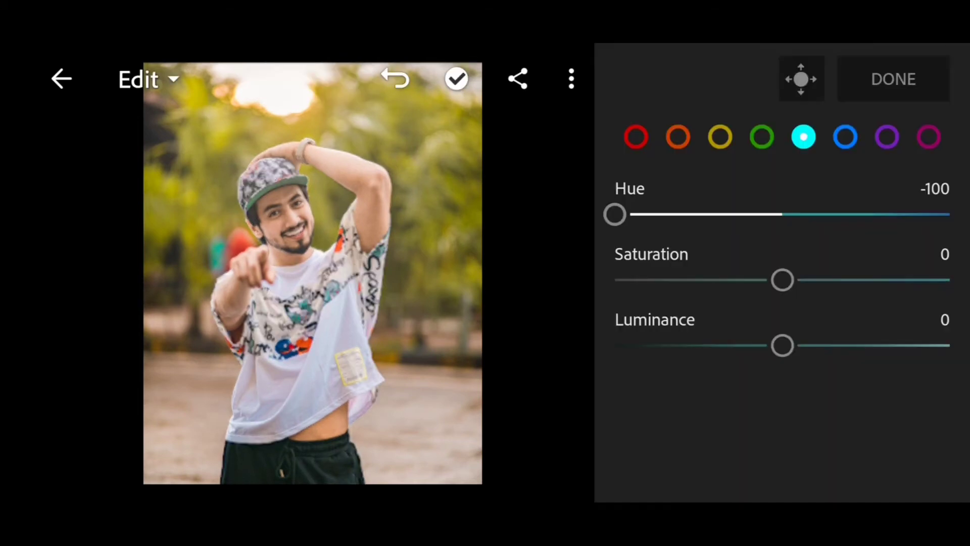
left_click(846, 137)
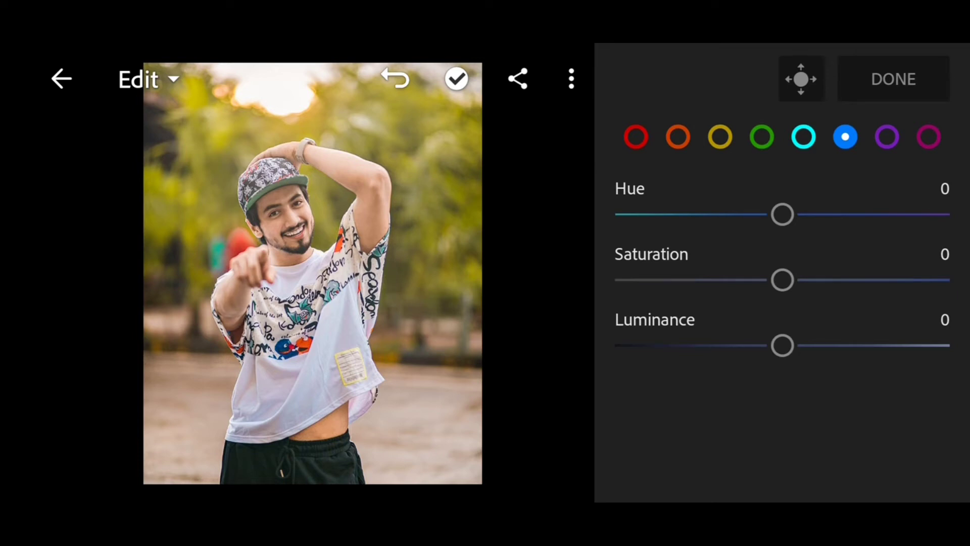
left_click_drag(782, 216, 615, 216)
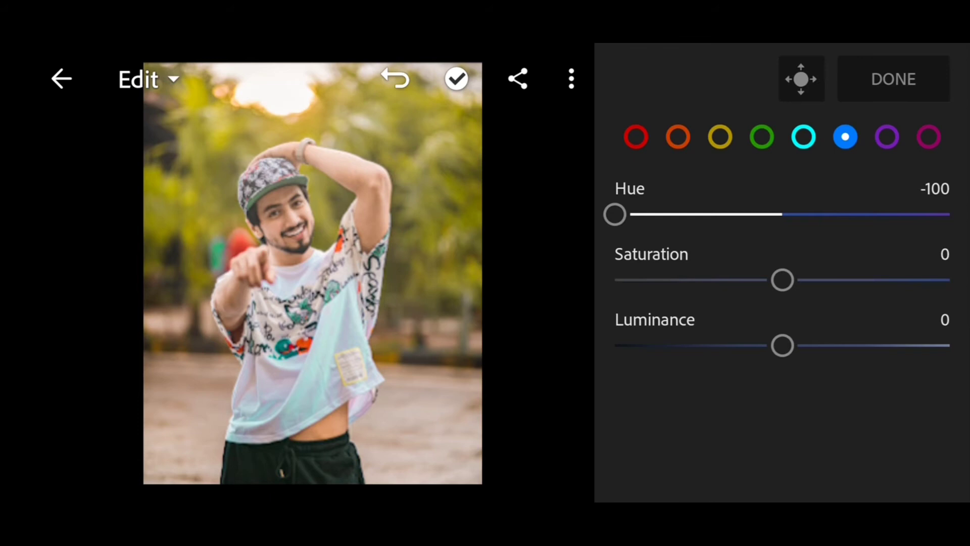
left_click_drag(783, 280, 833, 280)
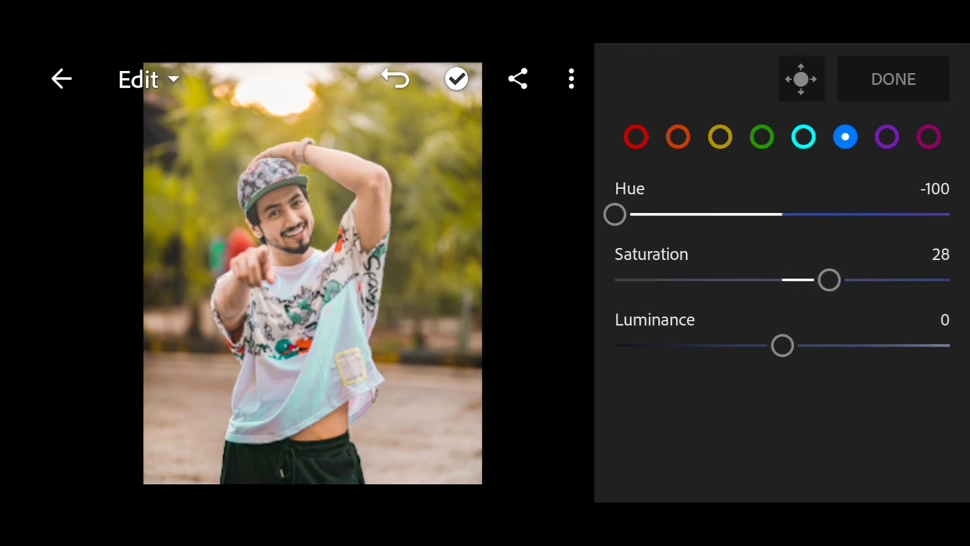
Set purple hue -28, magenta luminance +30 and saturation +20, then preview the original
left_click(888, 137)
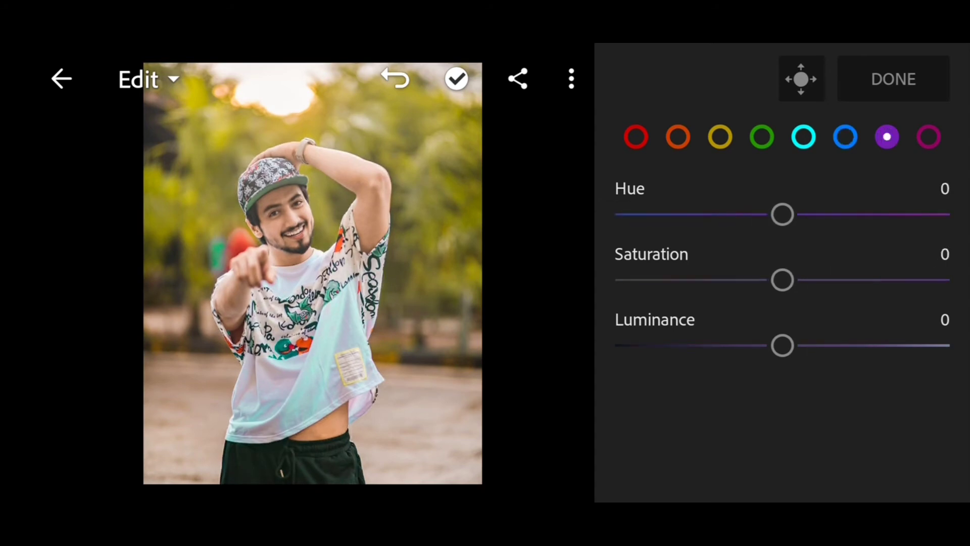
left_click_drag(783, 216, 730, 216)
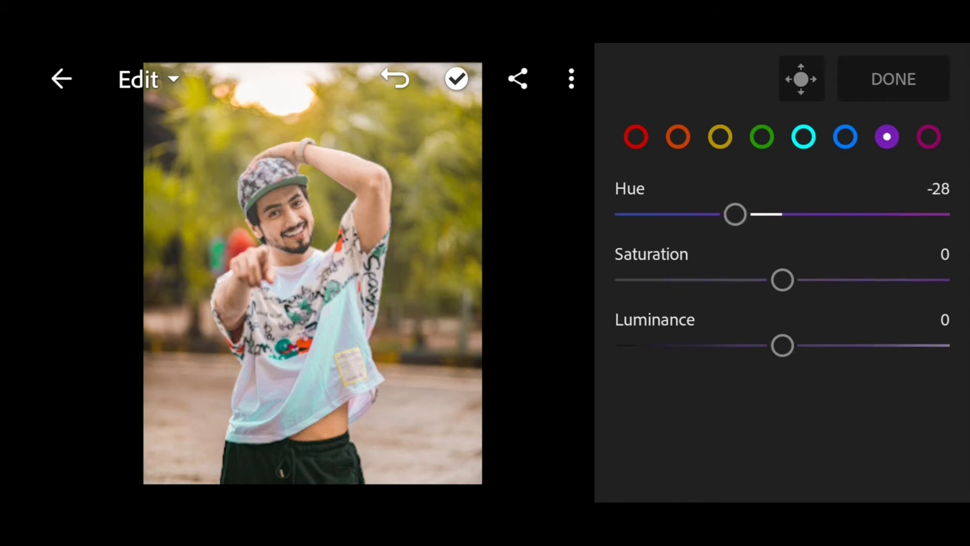
left_click(930, 136)
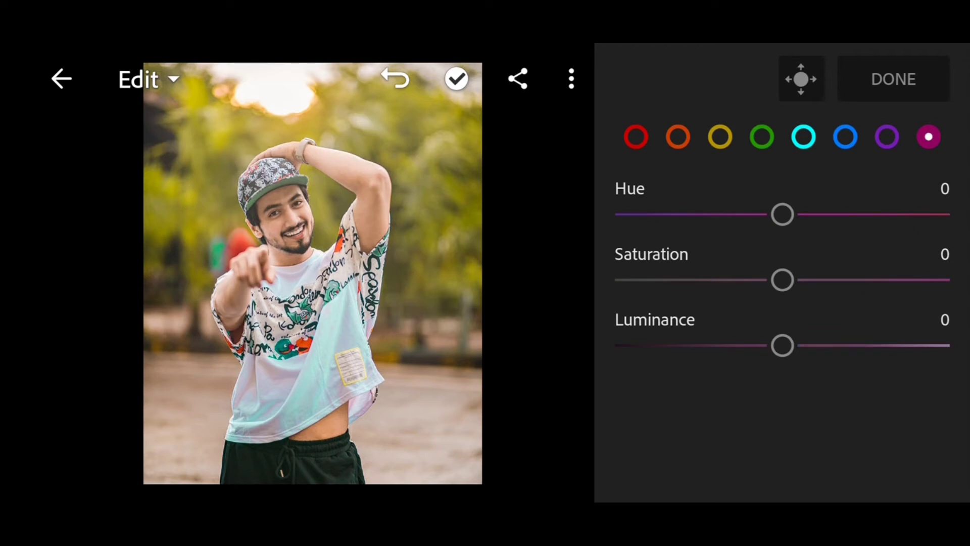
left_click_drag(783, 345, 833, 345)
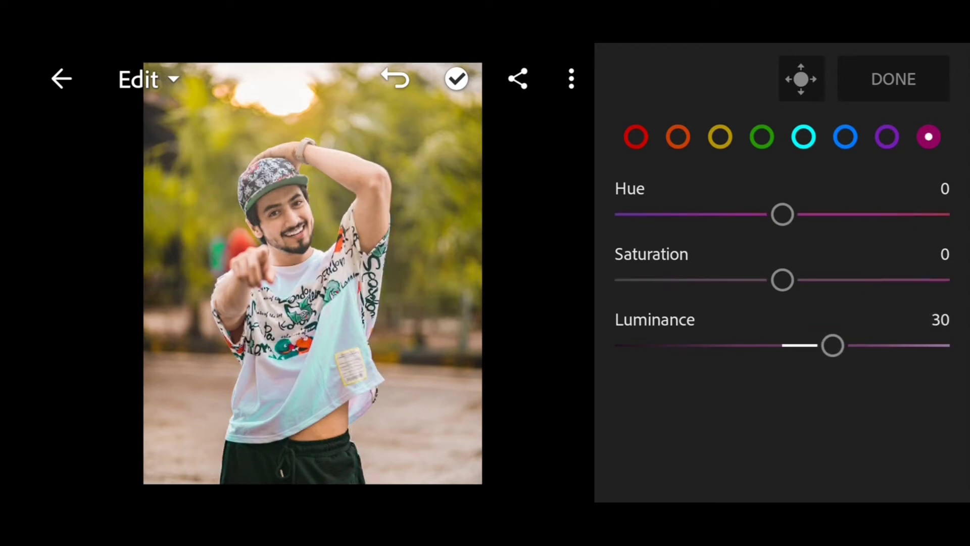
left_click_drag(783, 281, 816, 280)
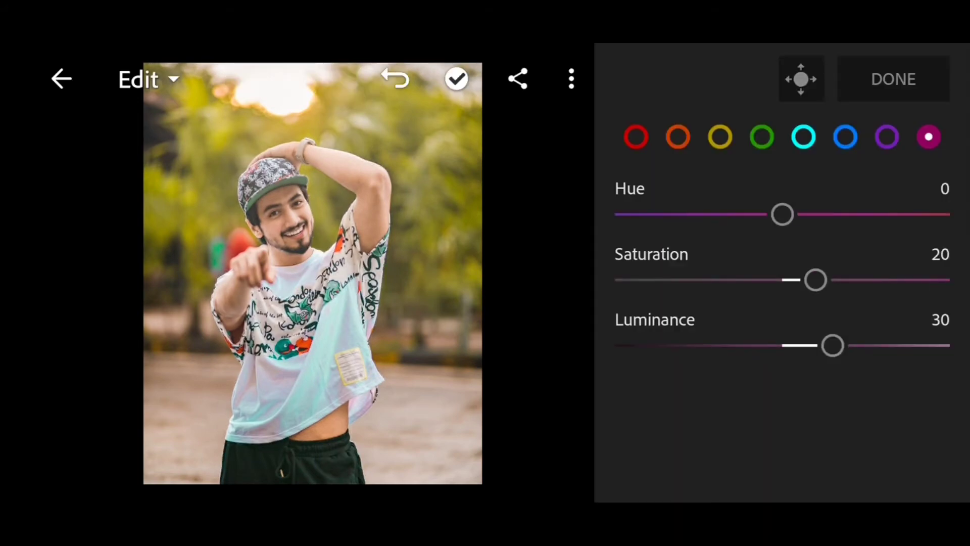
left_click(313, 273)
Close the colour mix and set Effects clarity 23 and dehaze 20
left_click(893, 79)
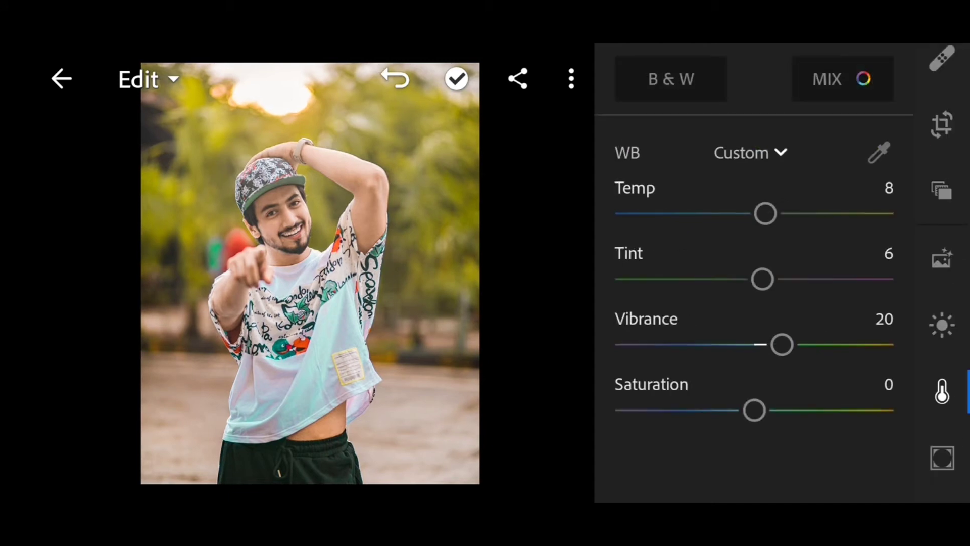
scroll(943, 265, "down", 1)
left_click(943, 425)
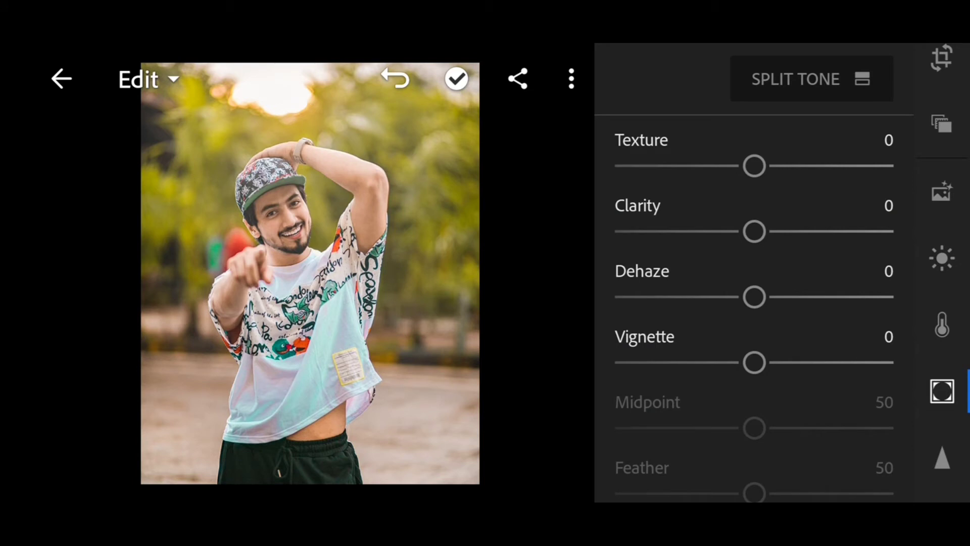
left_click_drag(754, 231, 790, 231)
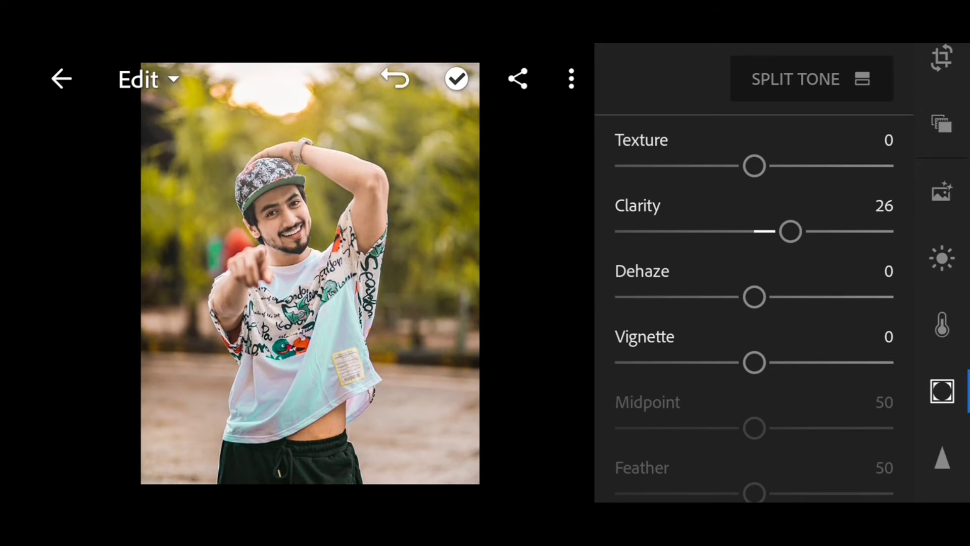
left_click_drag(790, 231, 731, 231)
left_click_drag(697, 232, 786, 231)
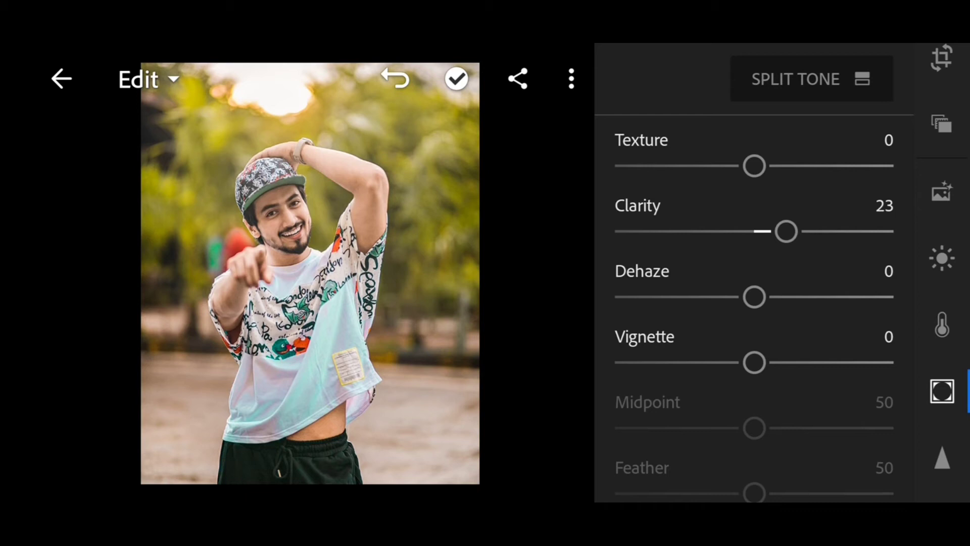
left_click_drag(755, 298, 783, 298)
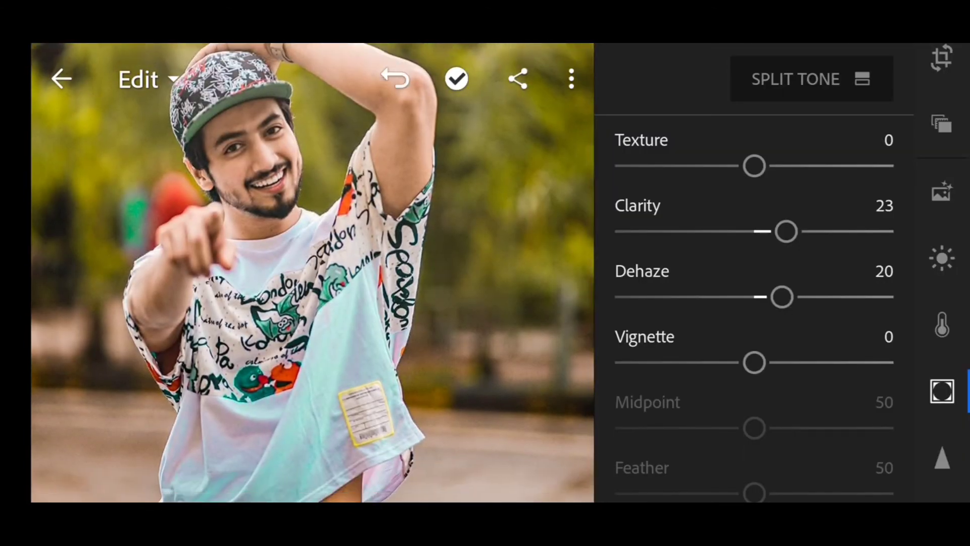
Zoom in to inspect the shirt detail, then fit the photo back in view
left_click(148, 79)
left_click(309, 303)
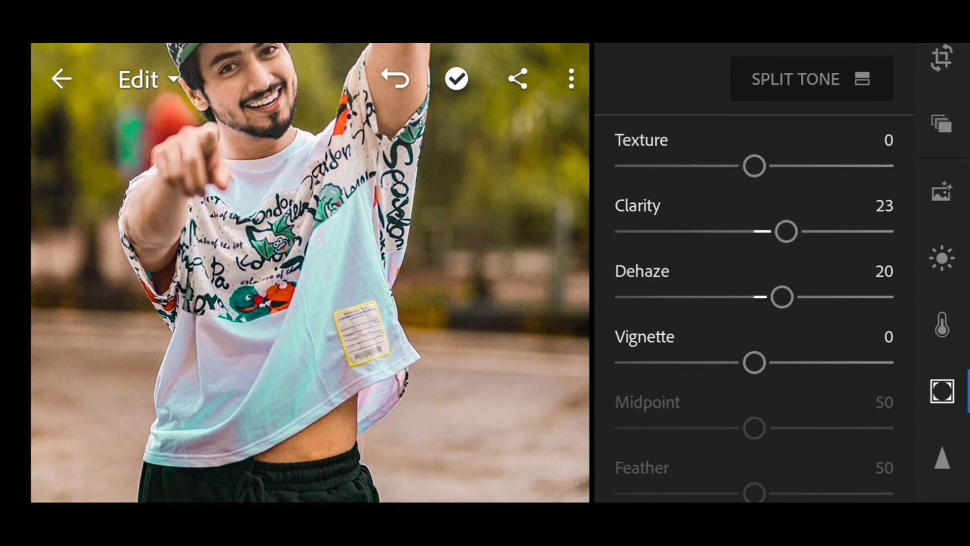
double_click(310, 273)
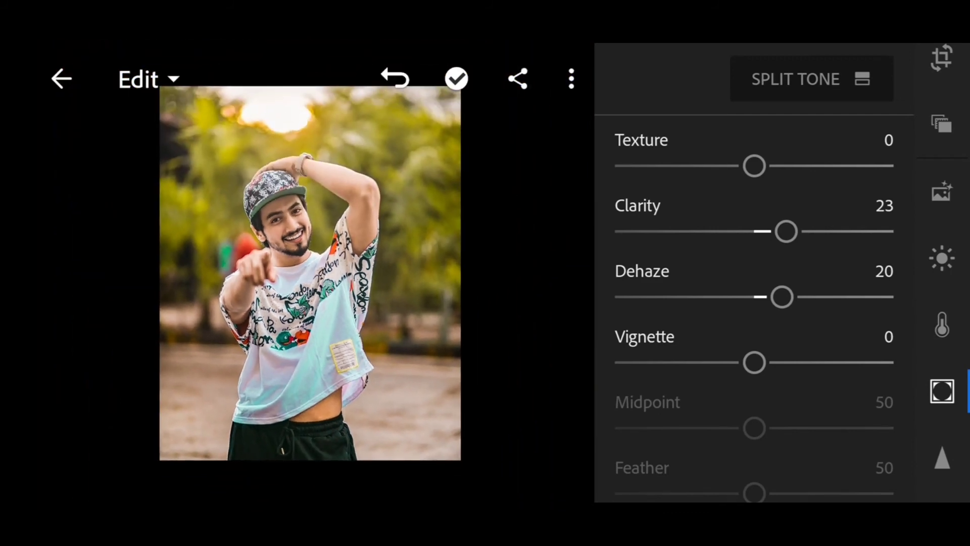
Add a vignette of -20 with feather 60 and preview against the original
left_click_drag(755, 363, 726, 365)
scroll(754, 304, "down", 1)
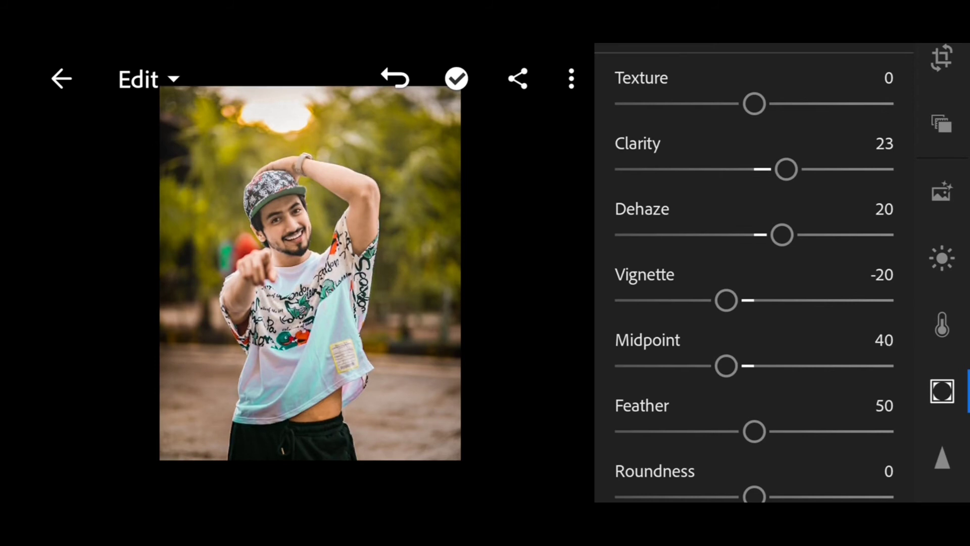
left_click_drag(755, 430, 796, 422)
scroll(754, 303, "down", 2)
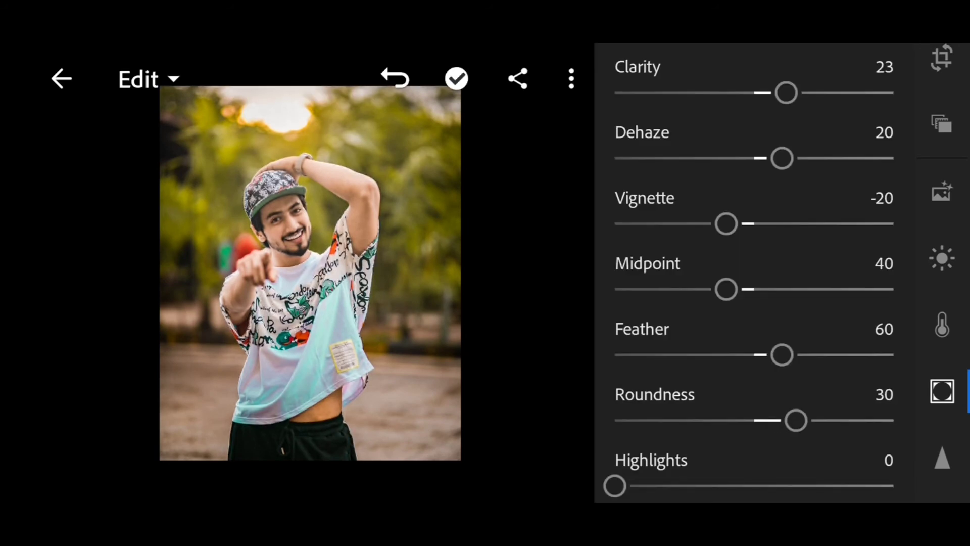
left_click(310, 273)
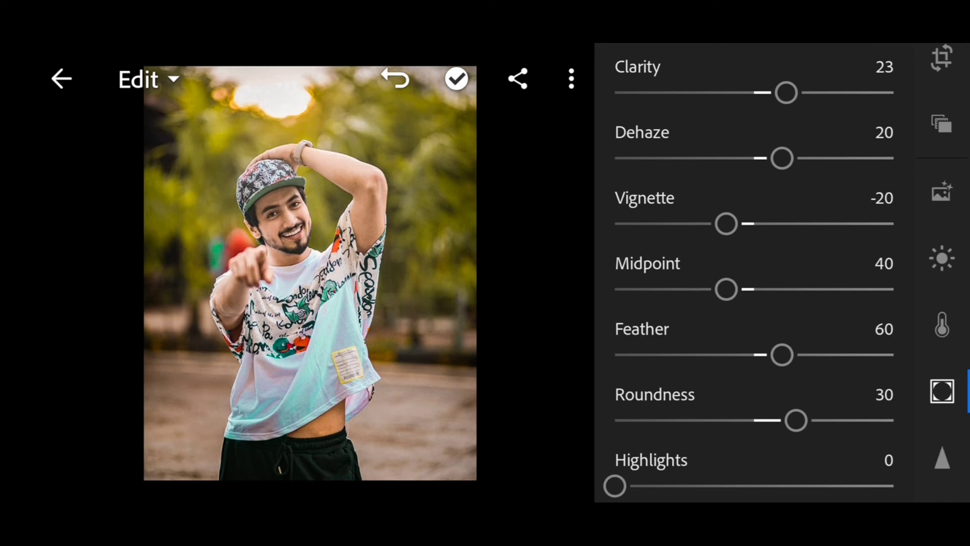
left_click(309, 273)
left_click(310, 273)
left_click(309, 273)
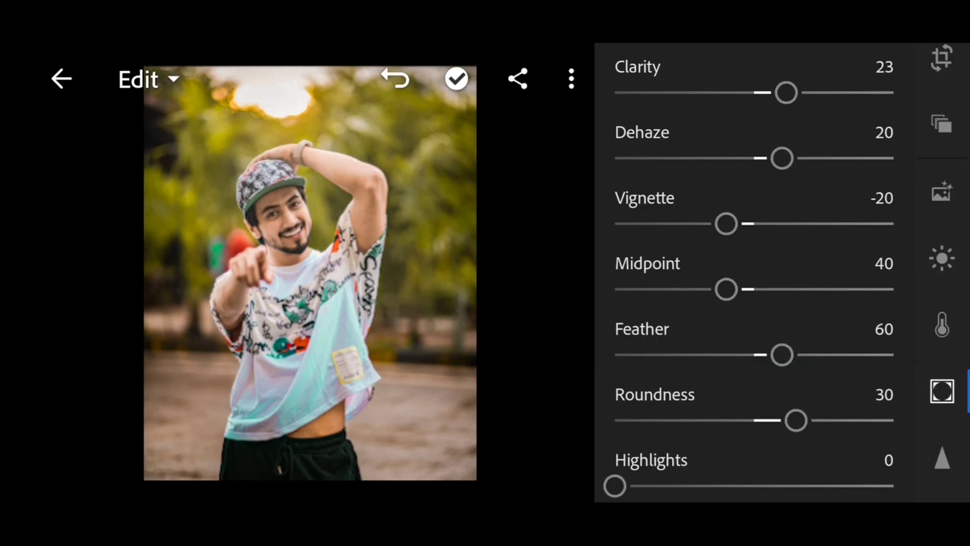